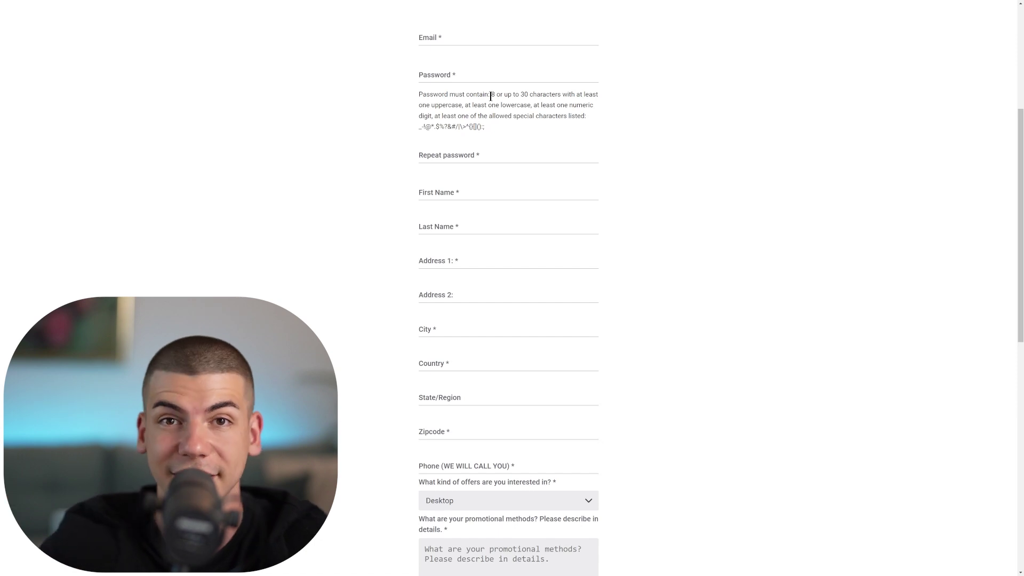
- Switch to the OfferVault page and review the payout of the iPhone 13 Pro Power (BE) (Trial) offer
key(ctrl+Tab)
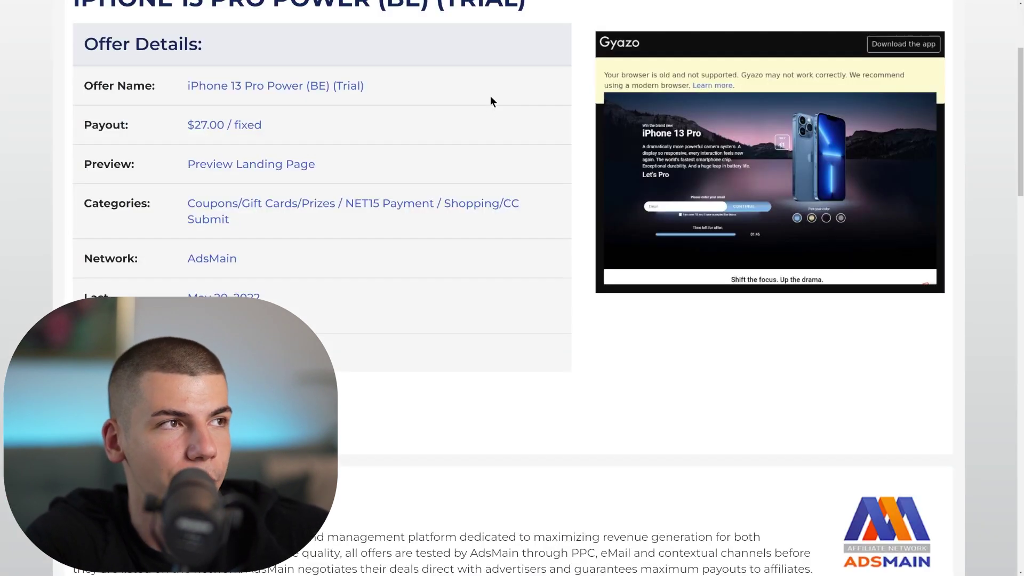
scroll(373, 227, up, 3)
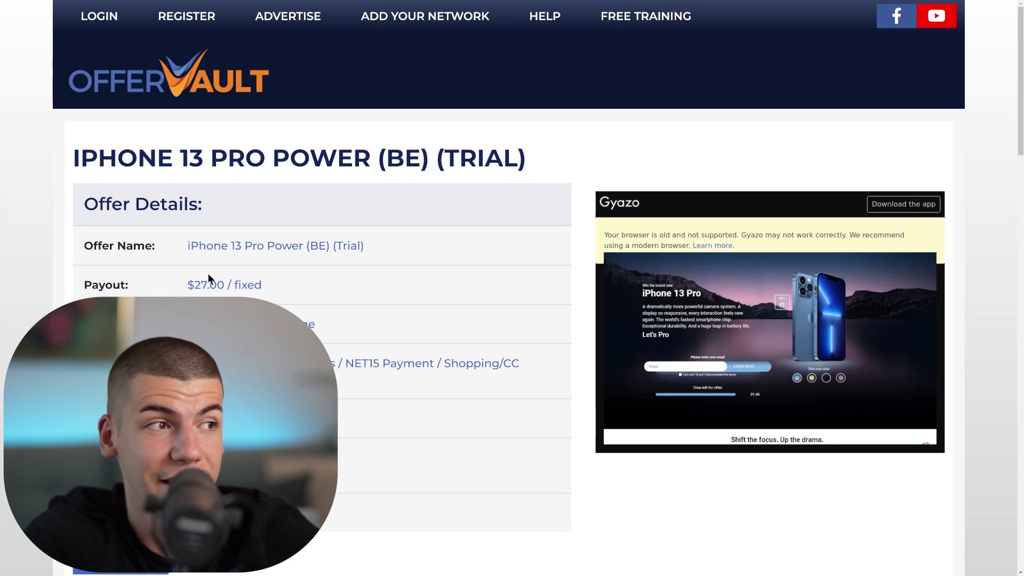
drag(182, 284, 310, 283)
click(310, 283)
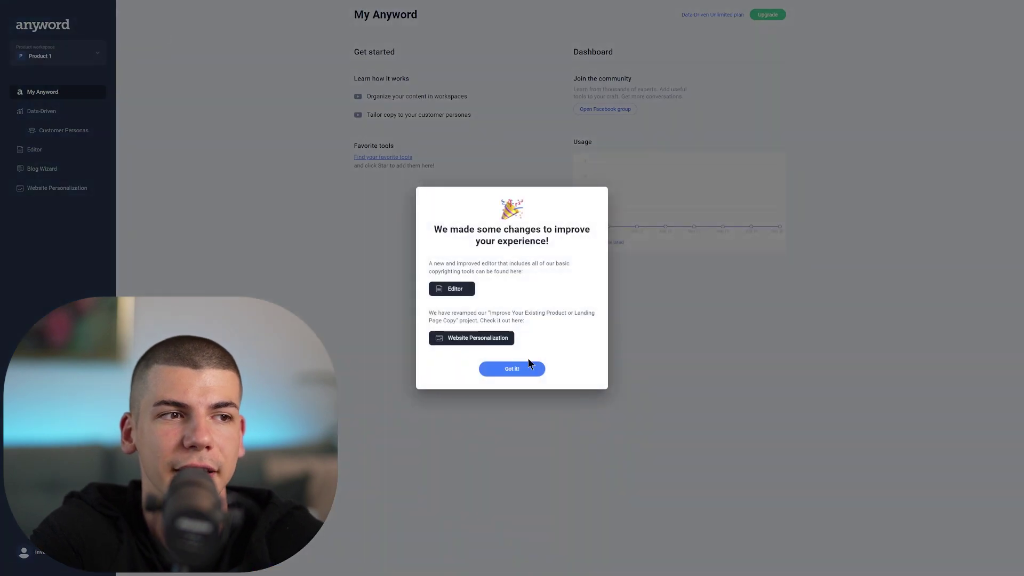
- Dismiss Anyword's change notice, view the Data-Driven projects, and start a new Blog Wizard project
click(522, 368)
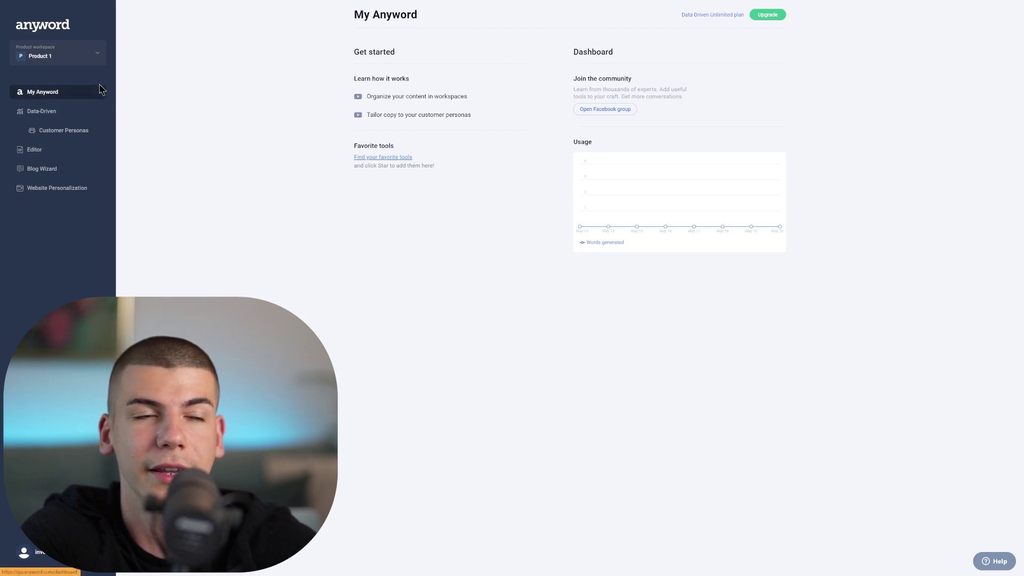
click(48, 111)
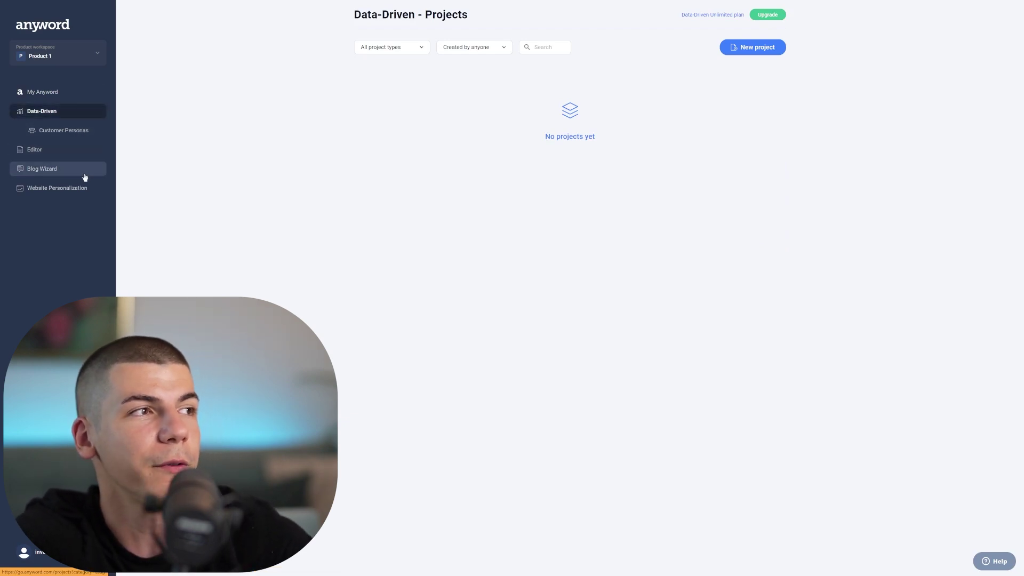
click(66, 170)
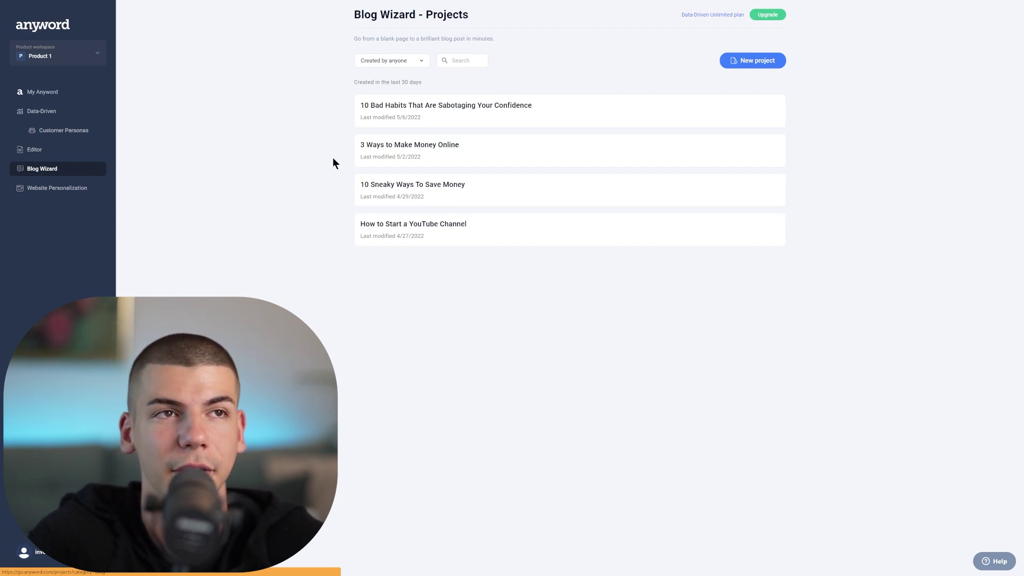
click(739, 62)
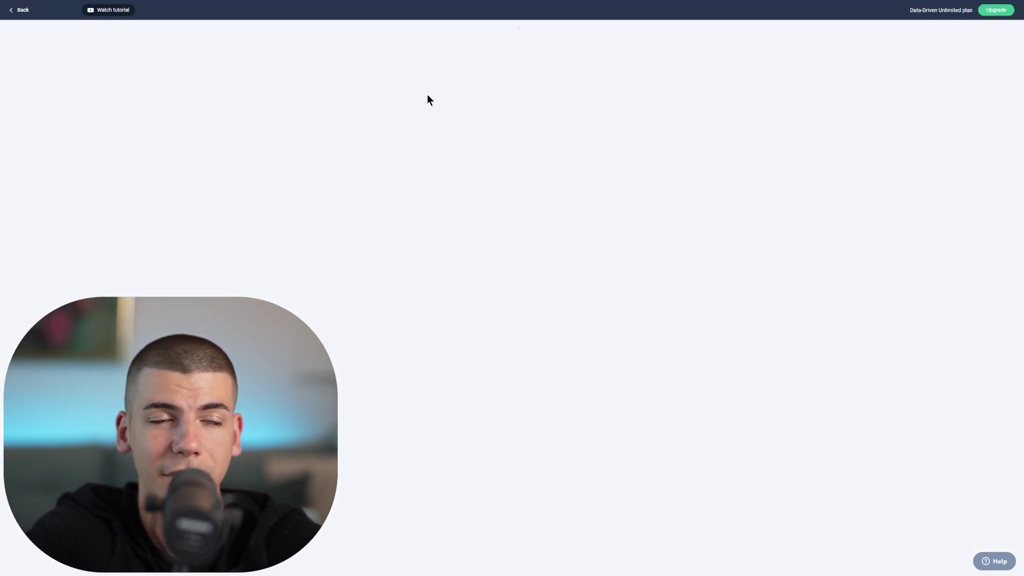
- Describe the blog post as "How to save money fast" in the Business and Finance industry and generate title suggestions
click(428, 125)
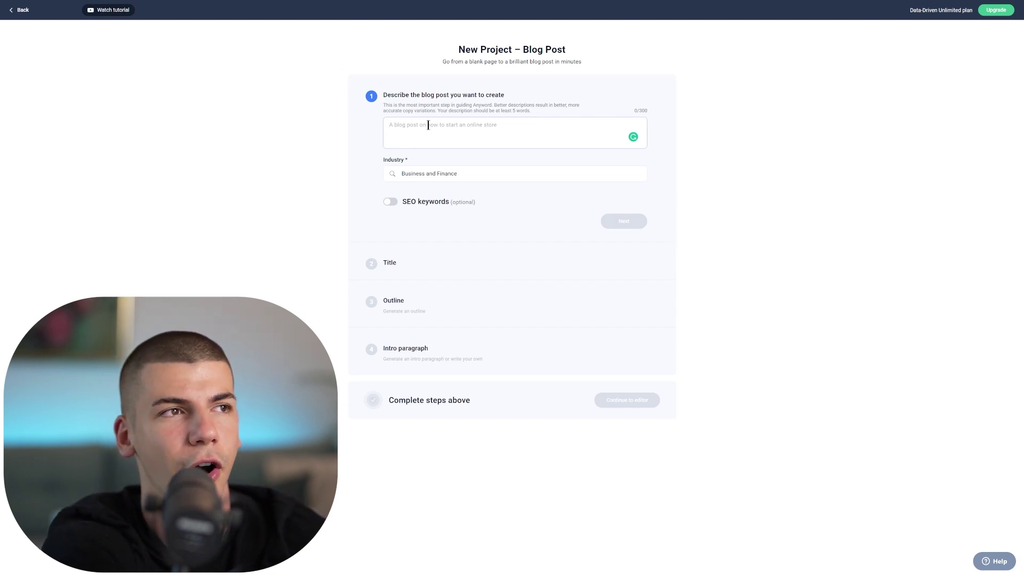
text(How to sa)
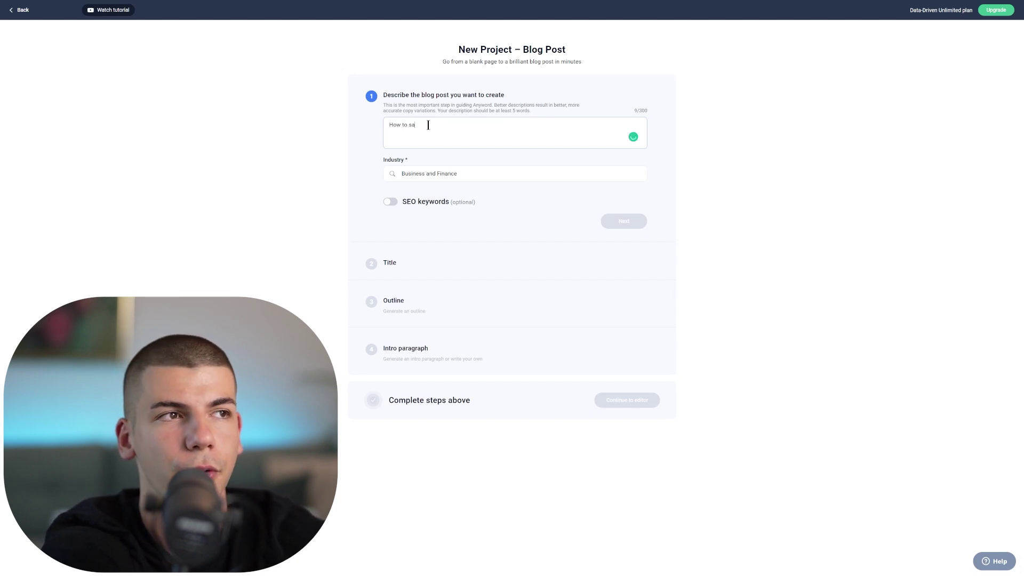
text(ve money fast)
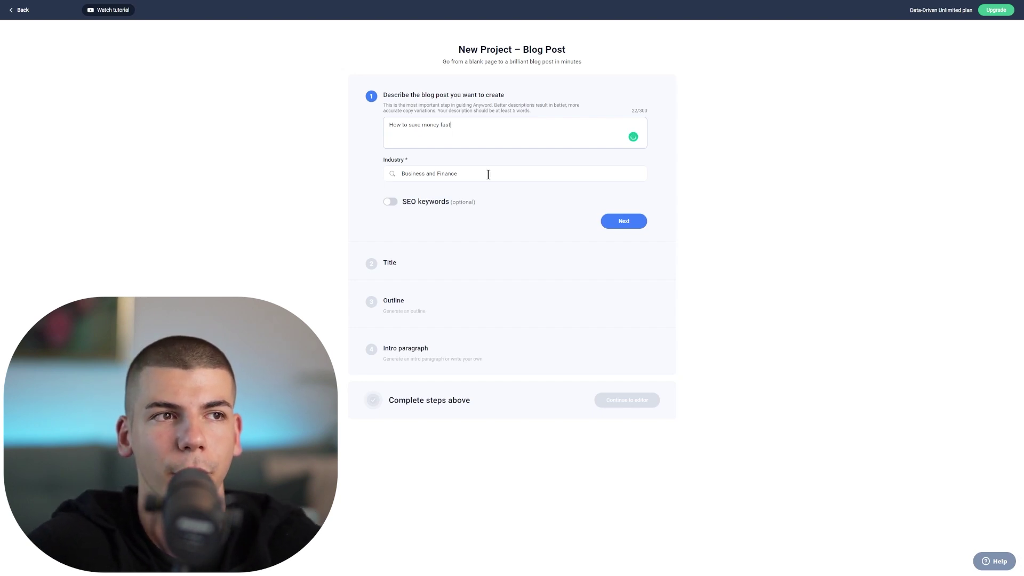
click(639, 225)
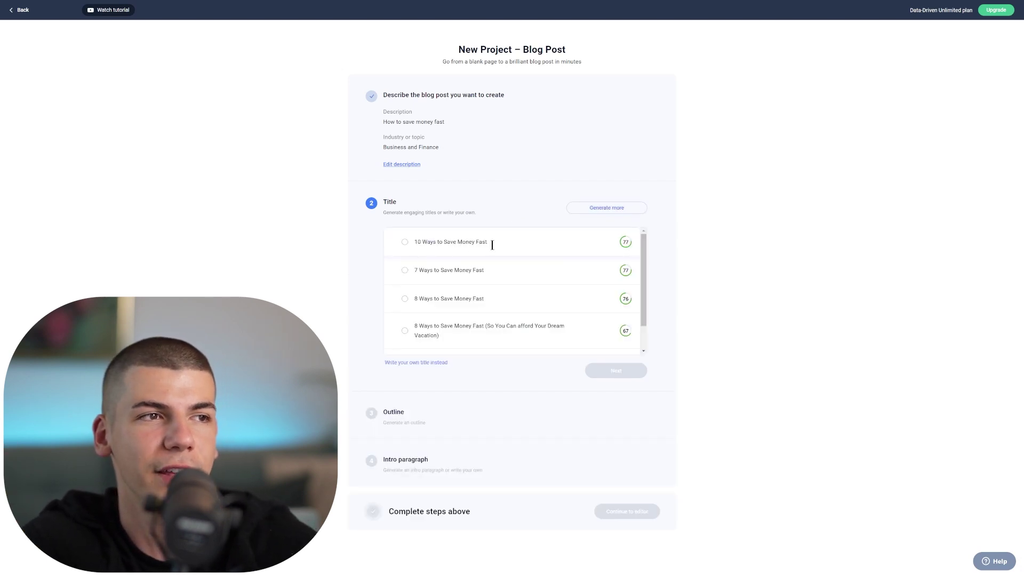
- Choose the title "10 Ways to Save Money Fast" and accept the generated ten-section outline
click(406, 243)
click(630, 370)
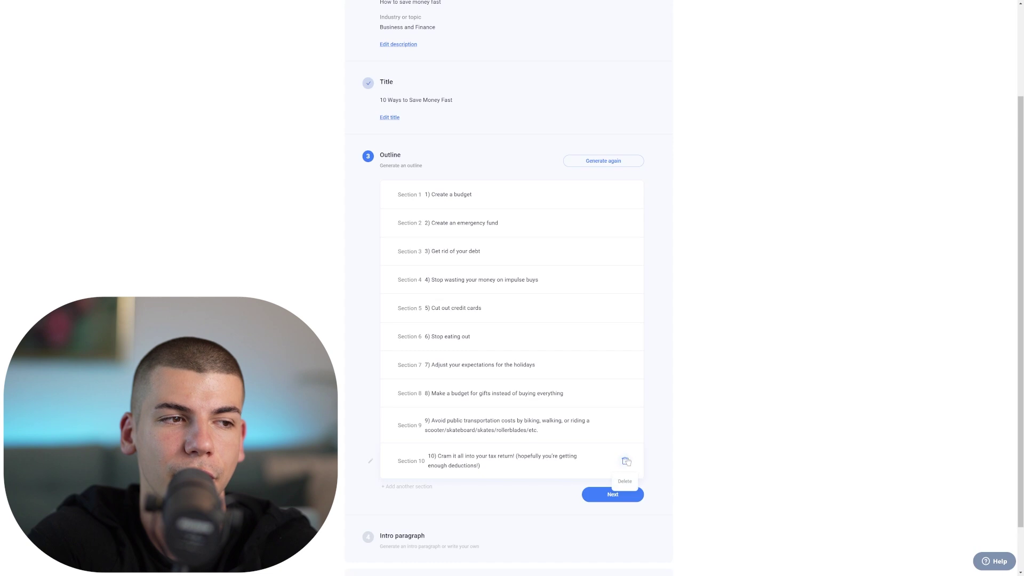
click(621, 497)
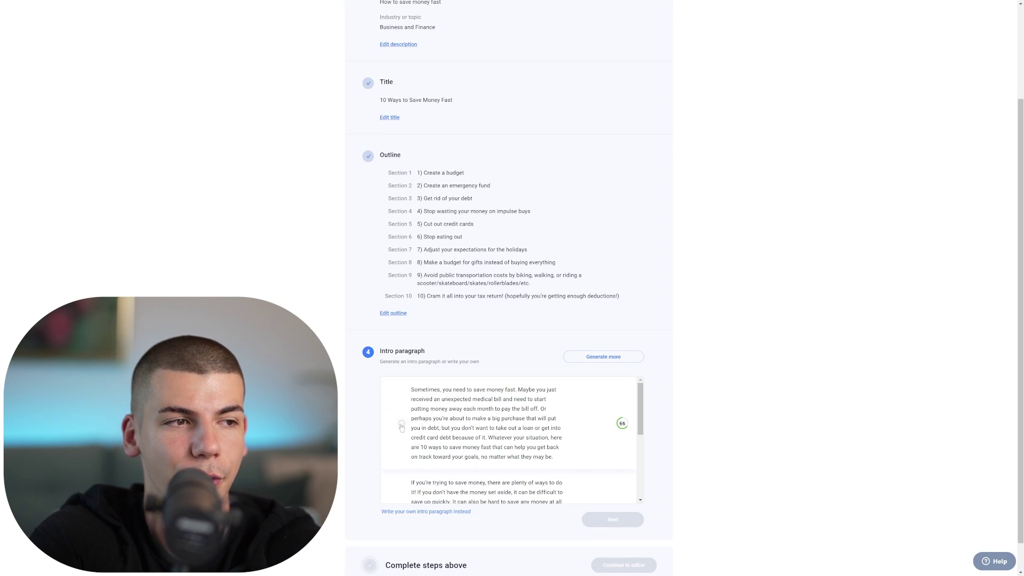
- Choose the first suggested intro paragraph and continue to the editor, dismissing the Project Brief tip
click(401, 425)
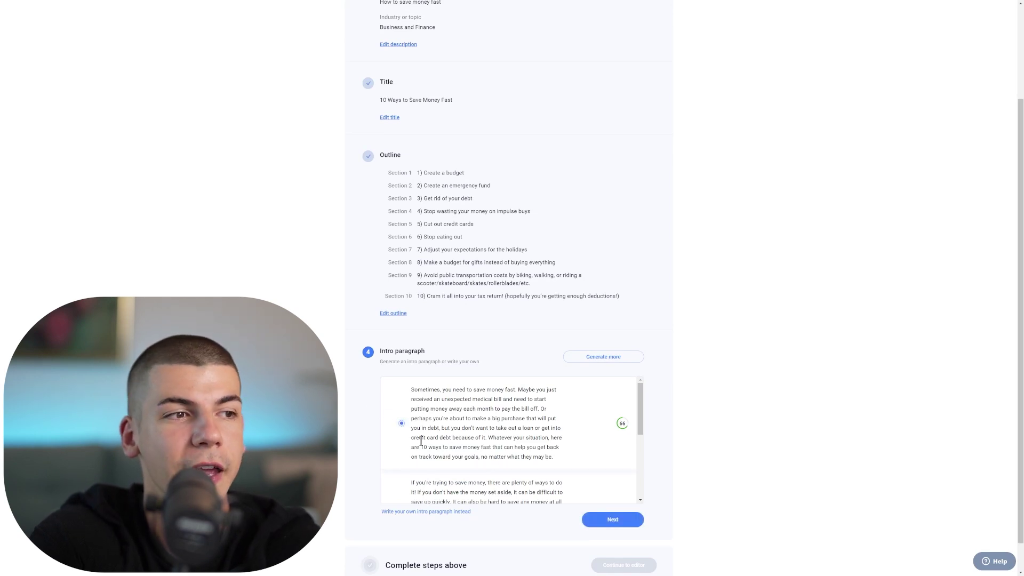
click(619, 516)
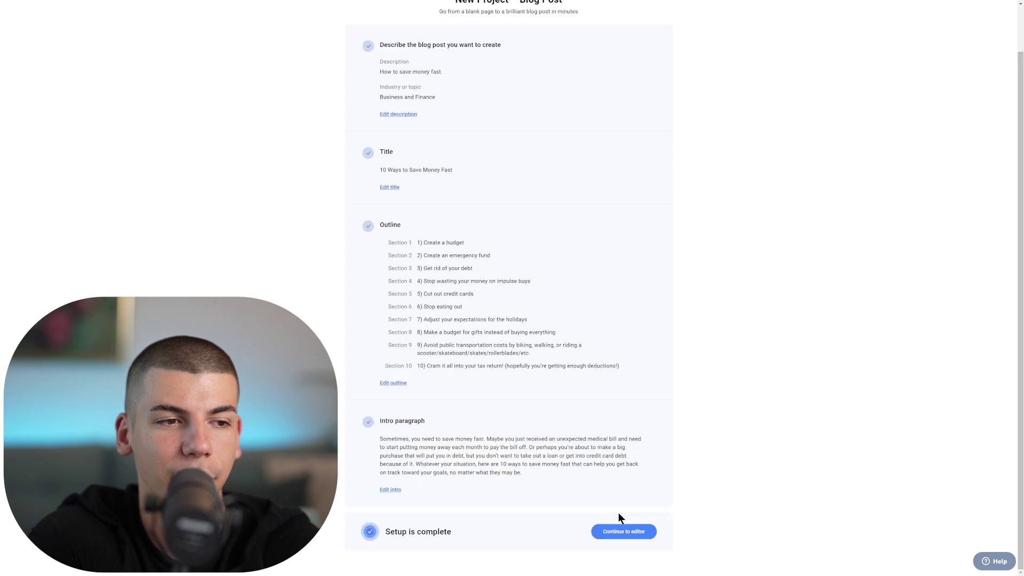
click(631, 531)
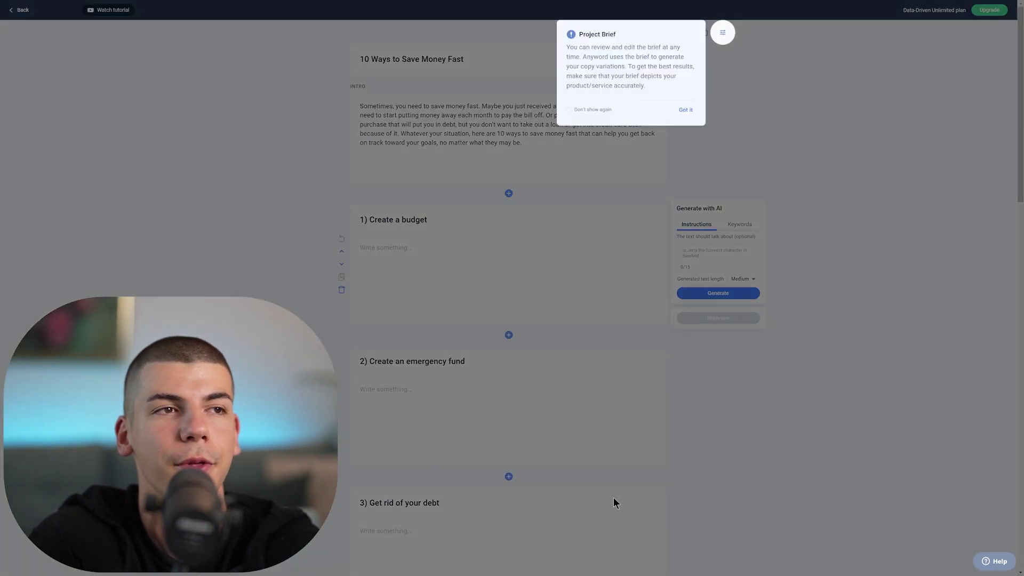
click(687, 109)
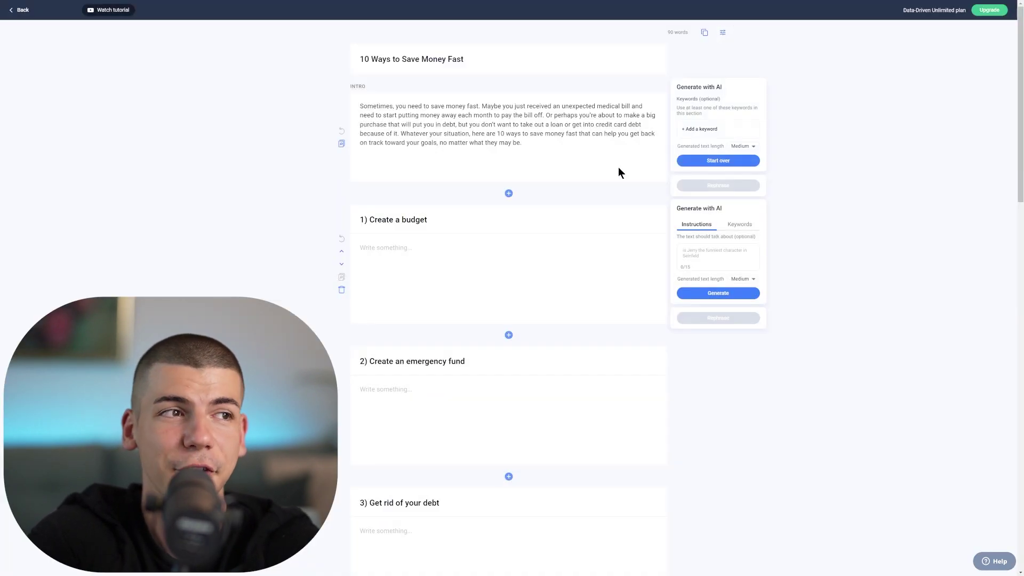
- Generate AI paragraphs for the sections "1) Create a budget" and "2) Create an emergency fund" at medium length
click(470, 244)
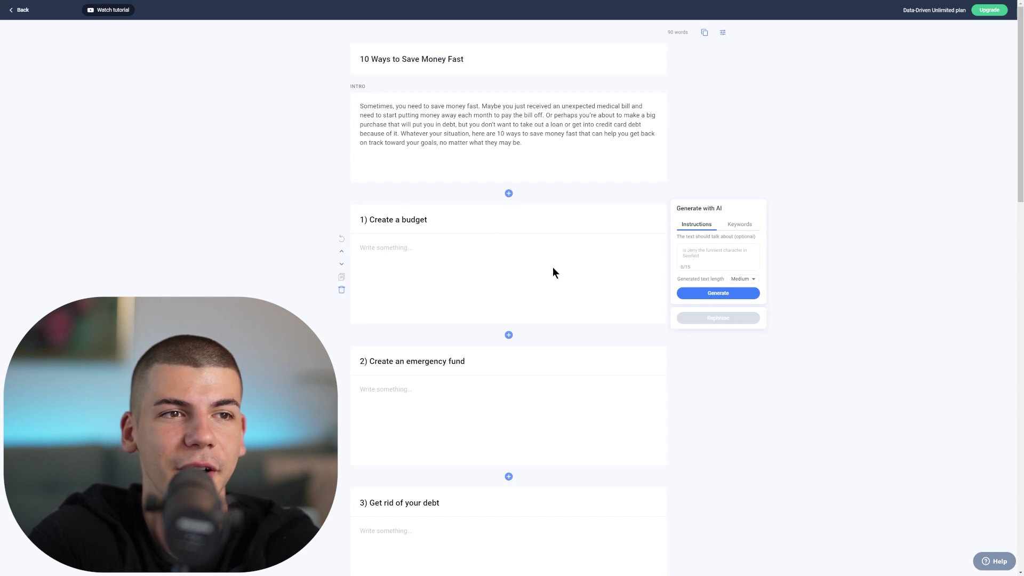
click(730, 298)
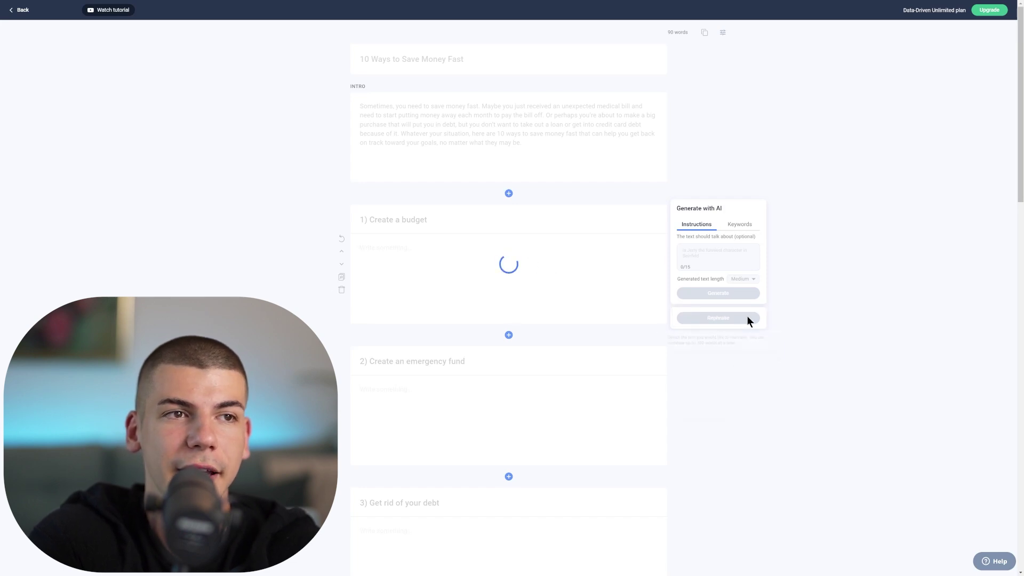
scroll(705, 344, down, 2)
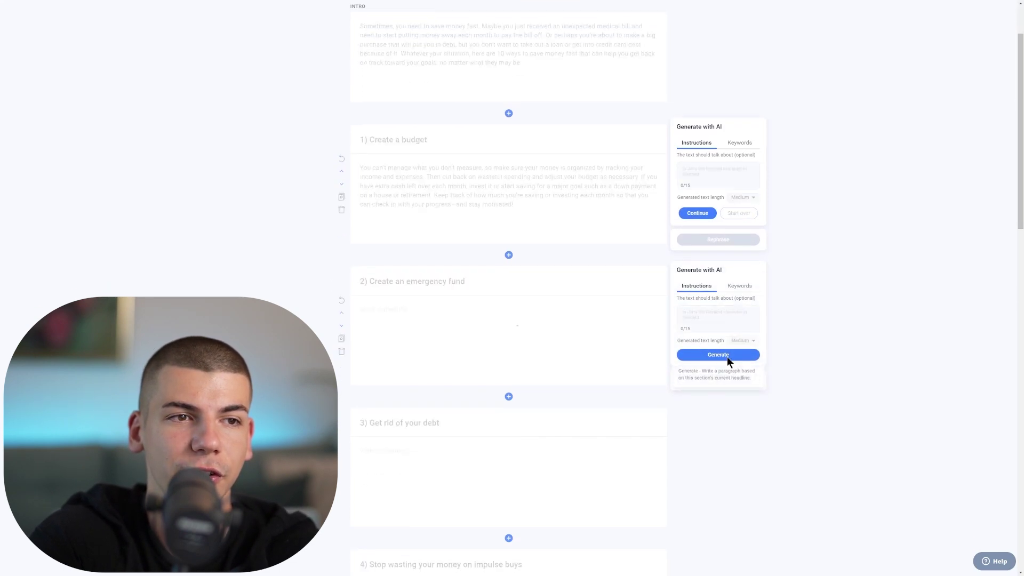
click(728, 356)
scroll(375, 210, up, 1)
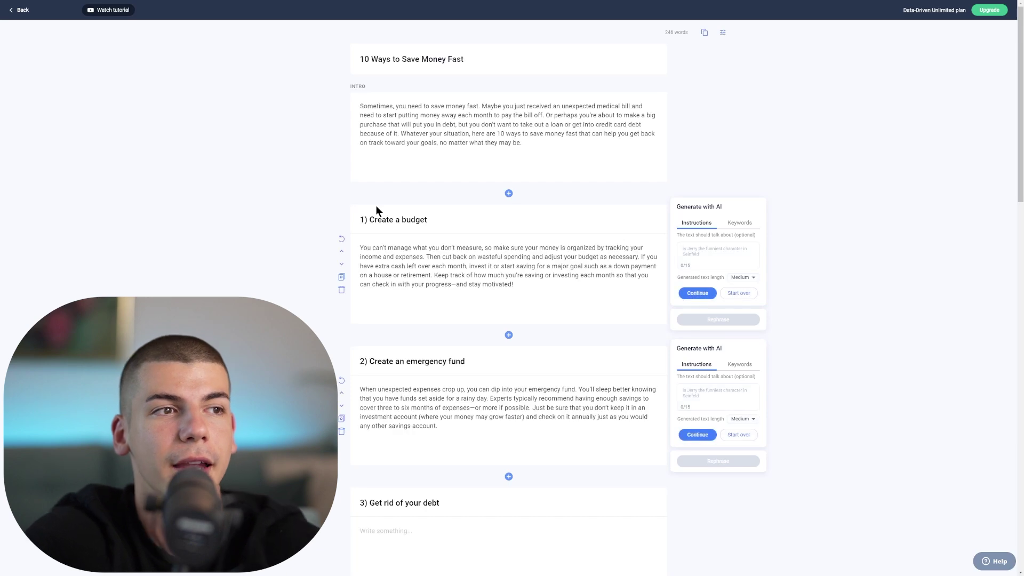
click(538, 281)
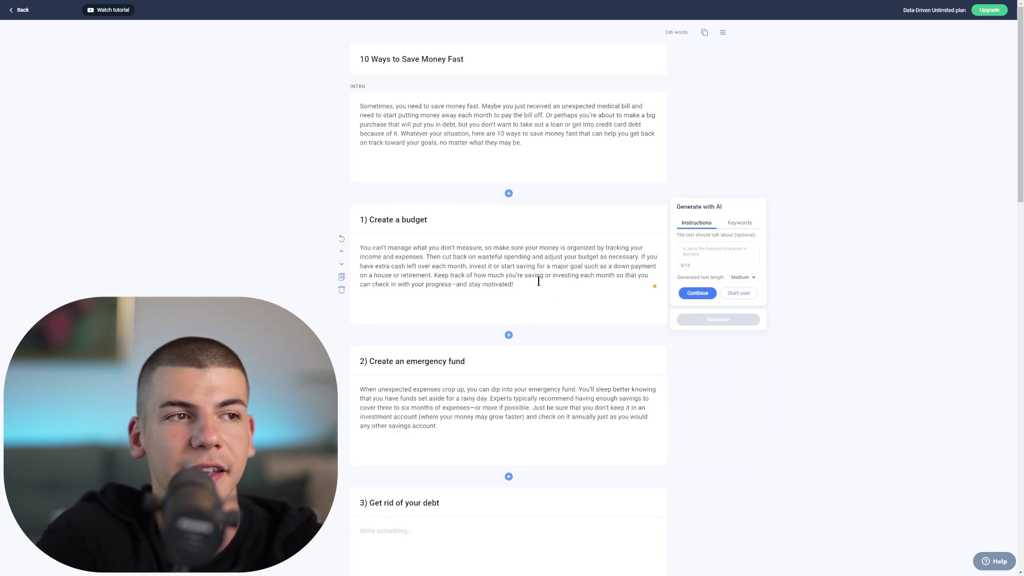
key(Return)
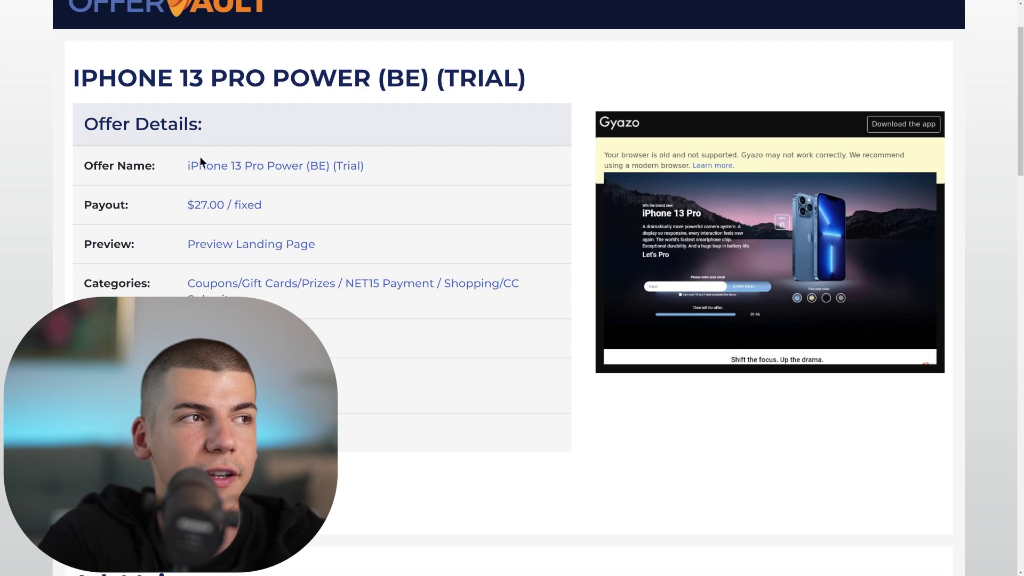
scroll(195, 230, up, 1)
scroll(194, 225, down, 1)
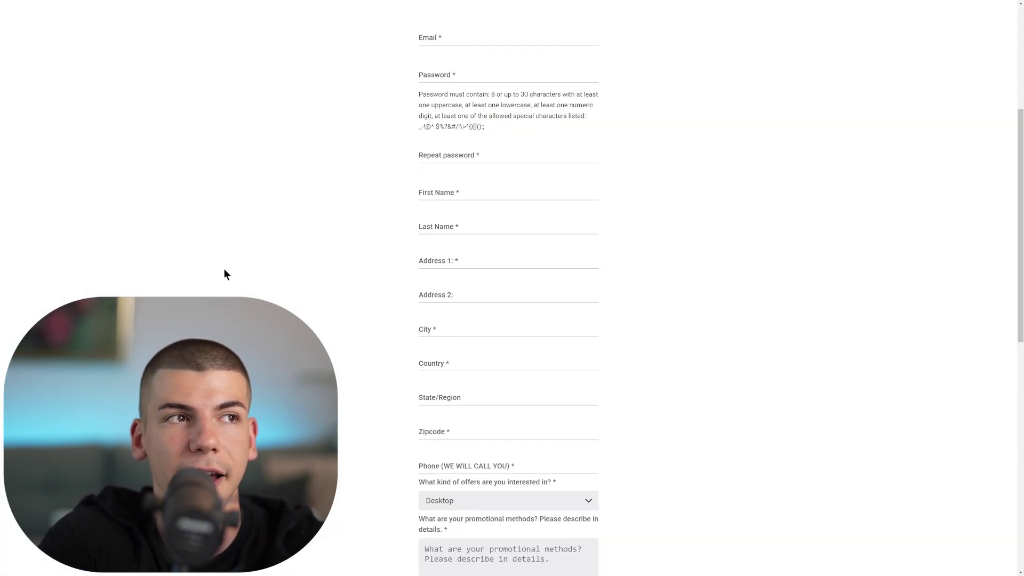
scroll(394, 355, up, 5)
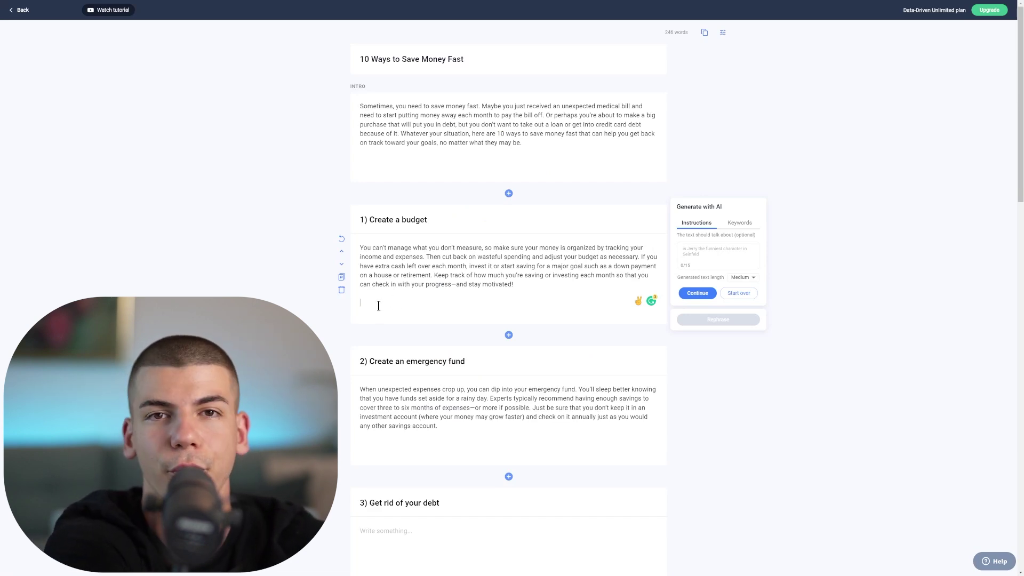
text(CLICKH)
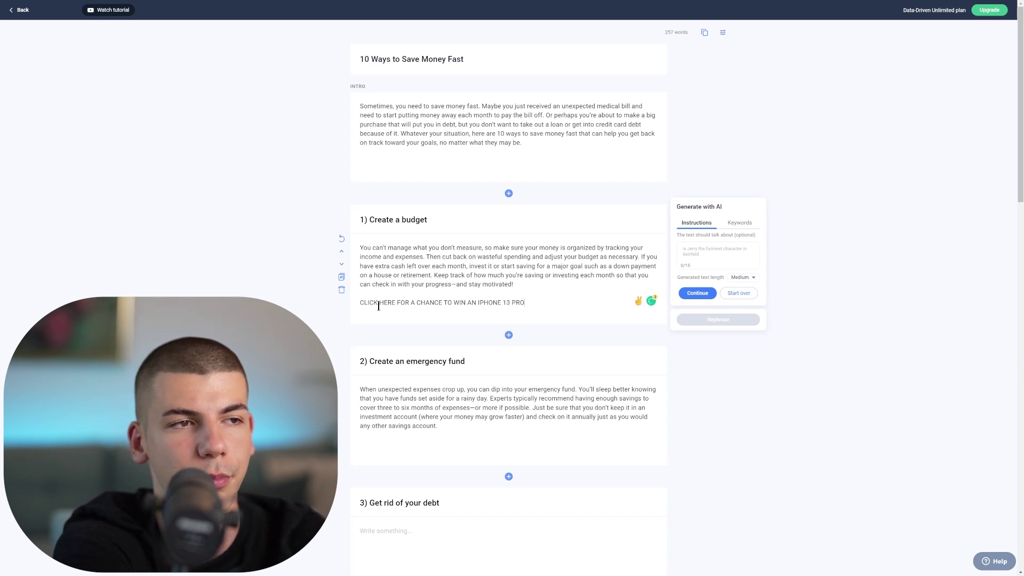
key(Return)
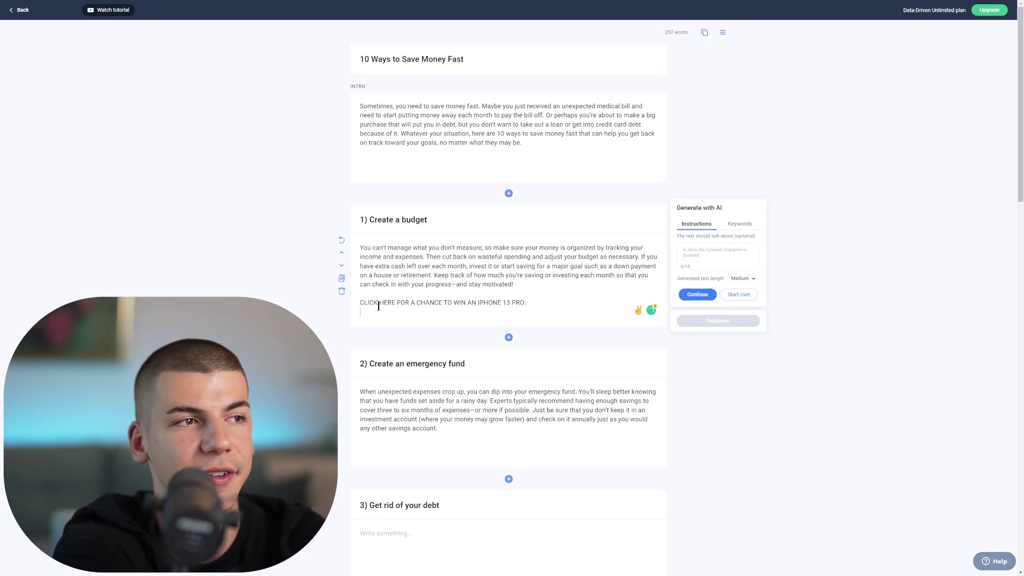
text(htt)
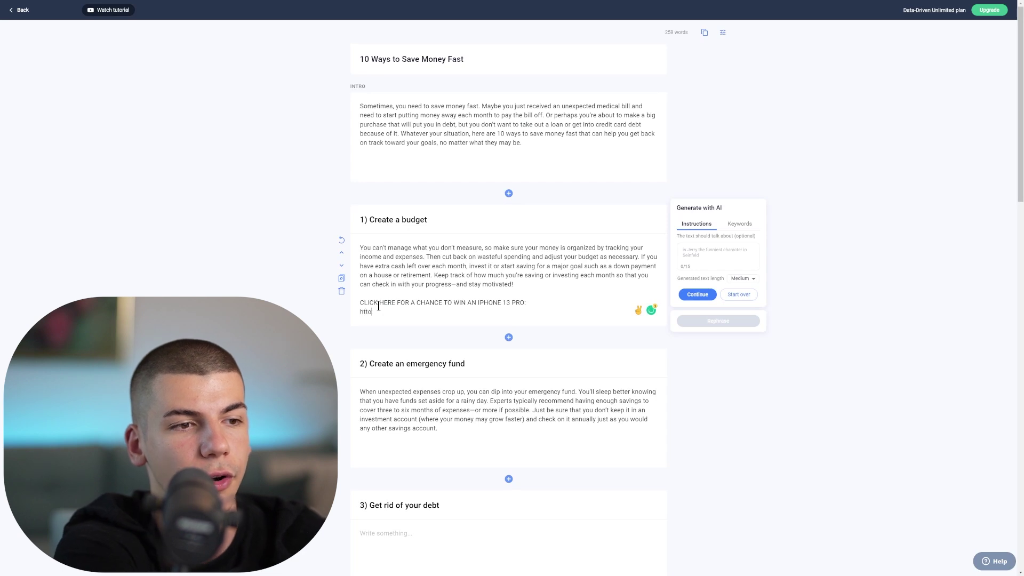
text(ps://dfydave.com)
- Copy the iPhone 13 Pro call to action with its link to the end of the "Create an emergency fund" section
drag(420, 311, 361, 306)
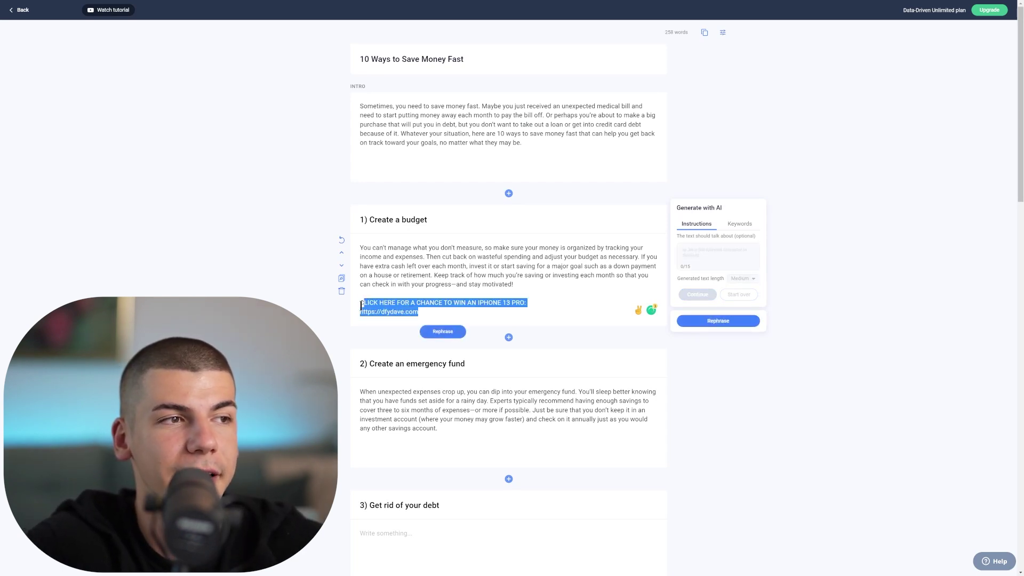
click(443, 429)
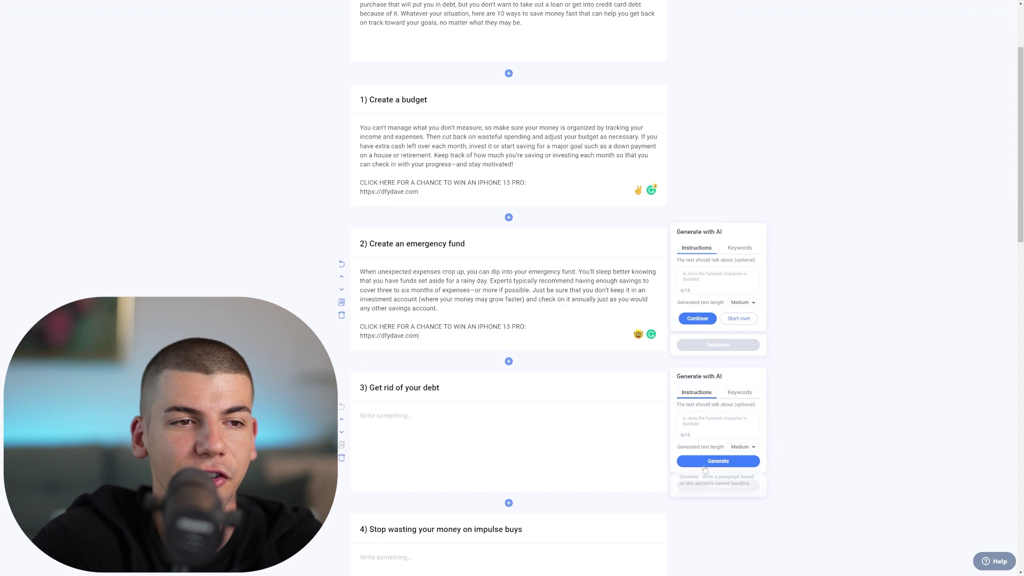
- Generate AI paragraphs for the sections "3) Get rid of your debt" and "4) Stop wasting your money on impulse buys"
click(705, 465)
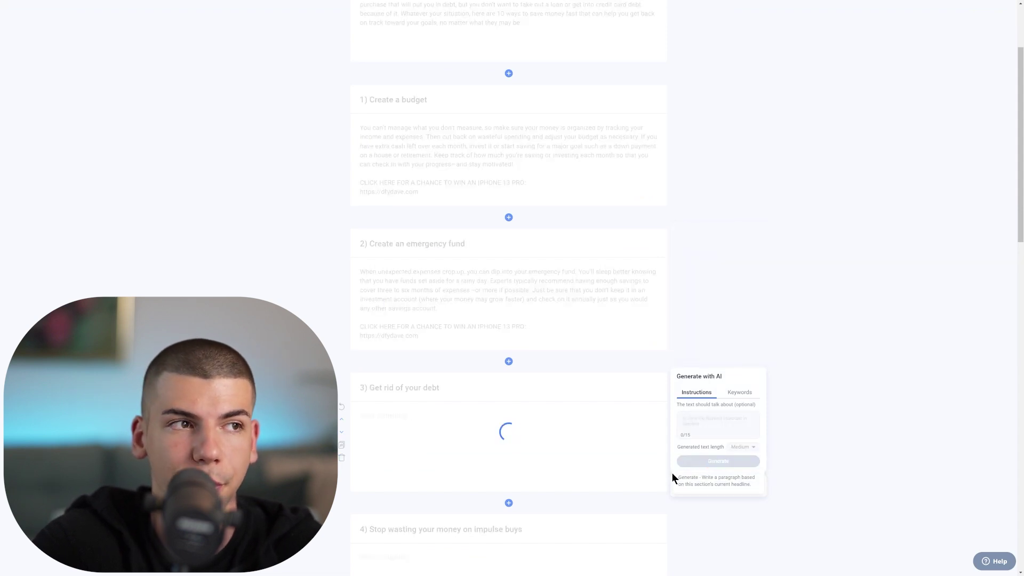
scroll(668, 473, down, 2)
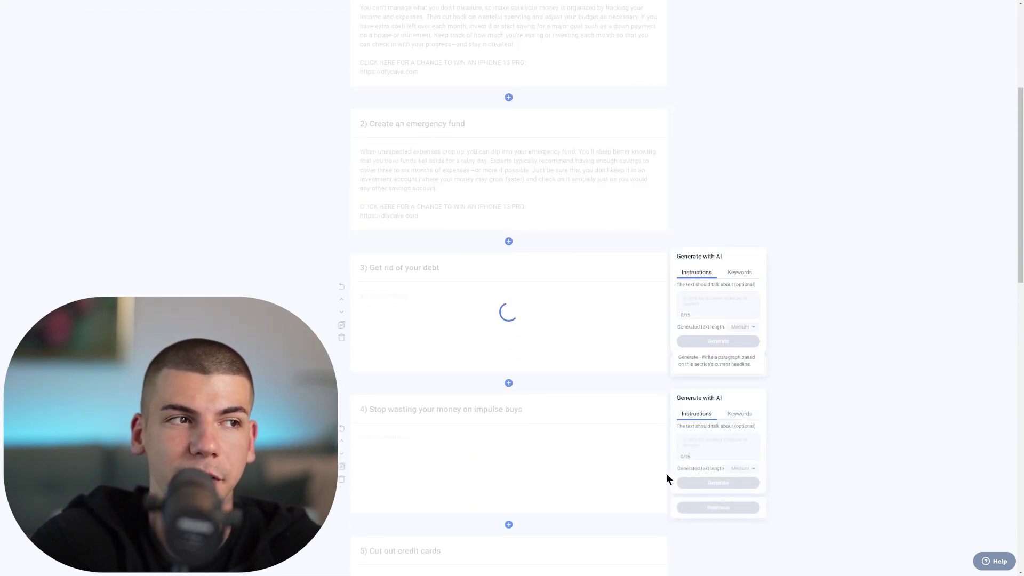
scroll(505, 319, down, 4)
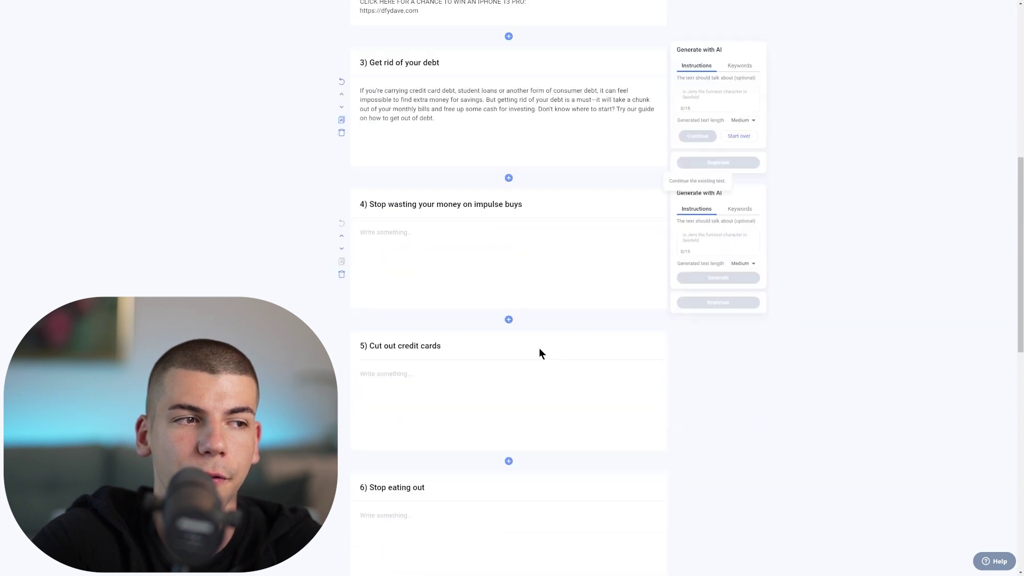
scroll(540, 352, down, 1)
click(718, 243)
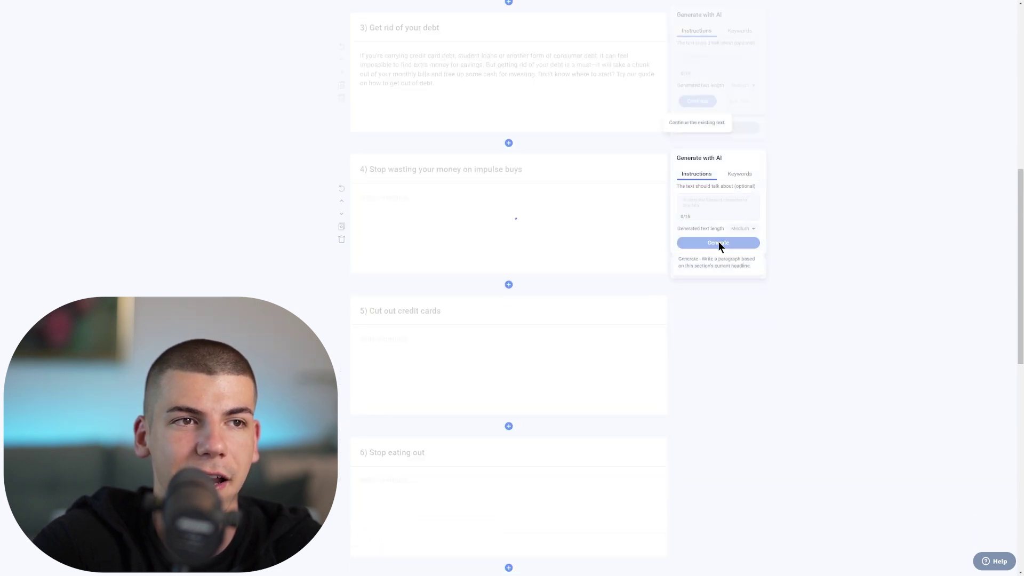
scroll(489, 383, up, 2)
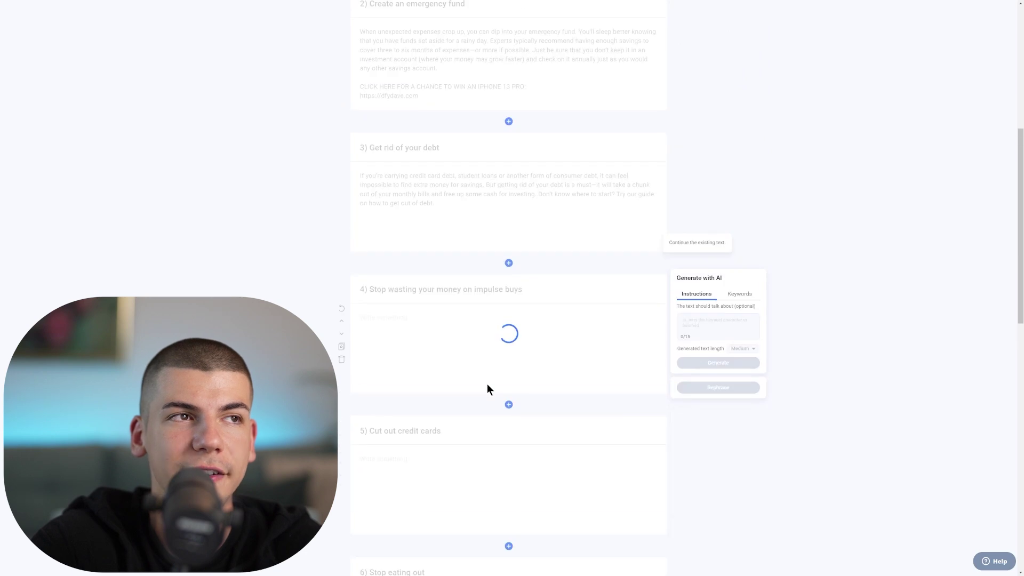
- Copy the entire generated blog post from Anyword and paste it into a blank Google Docs document
scroll(485, 393, up, 5)
scroll(486, 399, up, 2)
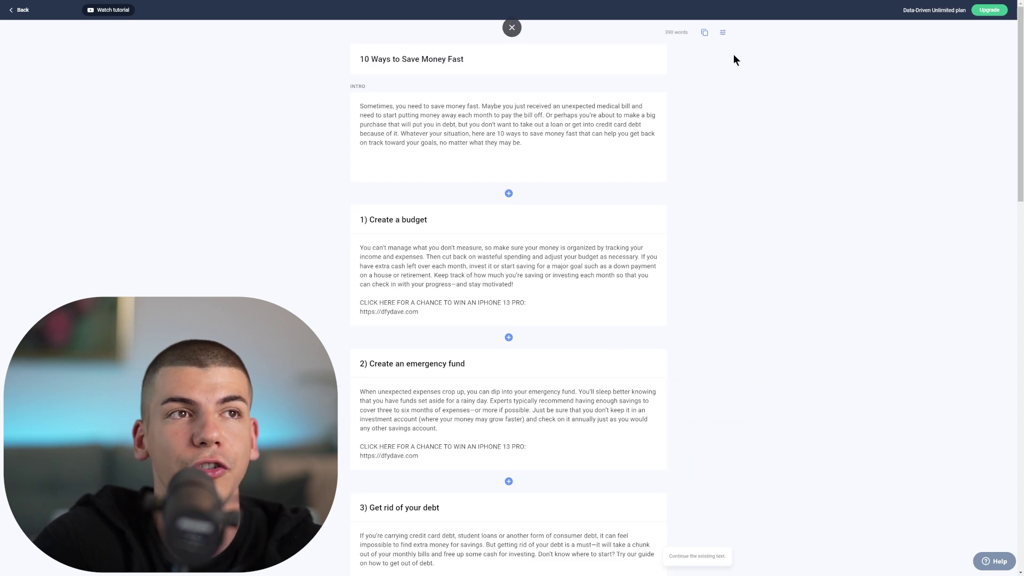
key(ctrl+plus)
key(ctrl+plus)
key(ctrl+plus)
key(ctrl+plus)
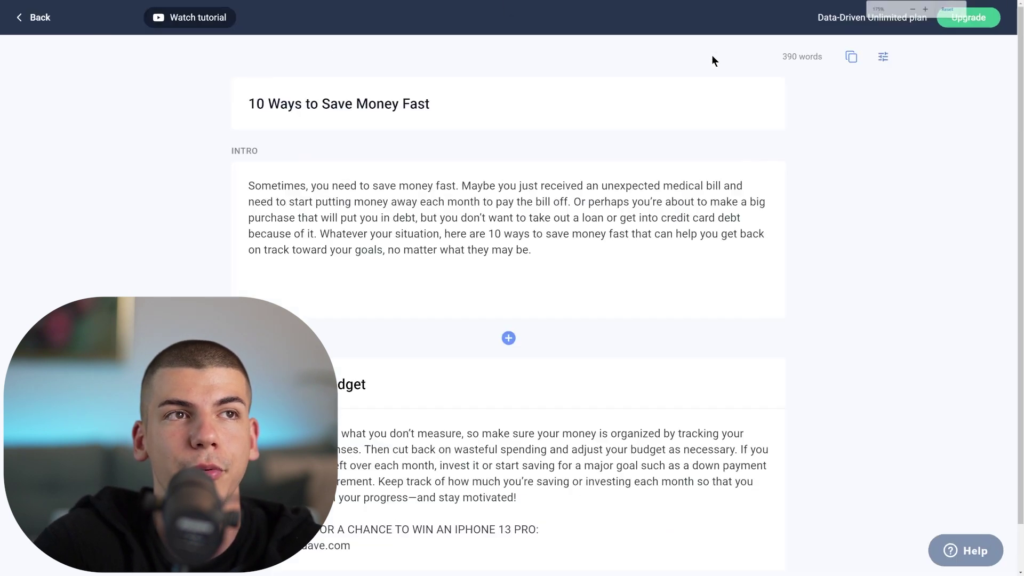
click(850, 59)
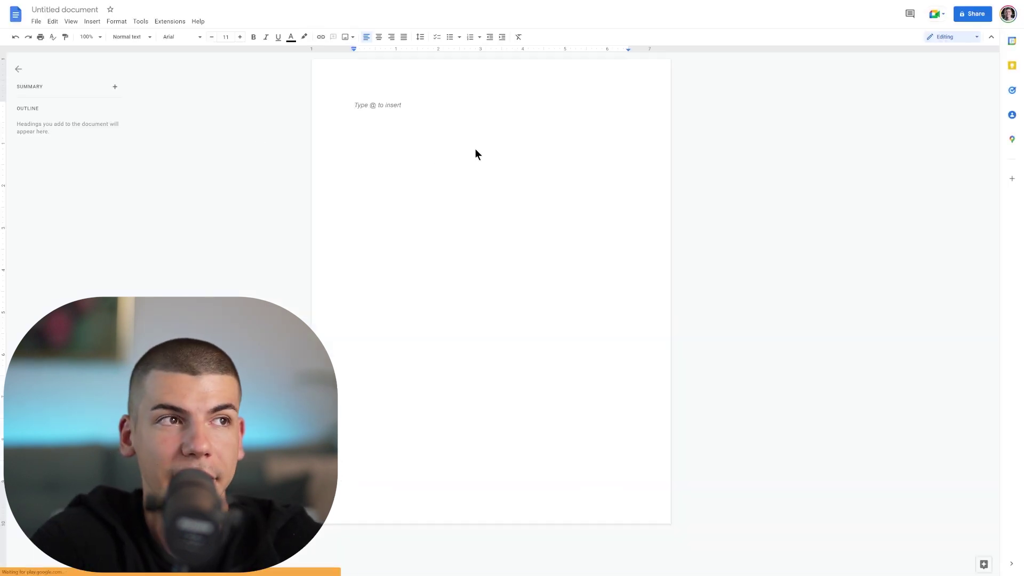
key(ctrl+v)
scroll(533, 344, up, 3)
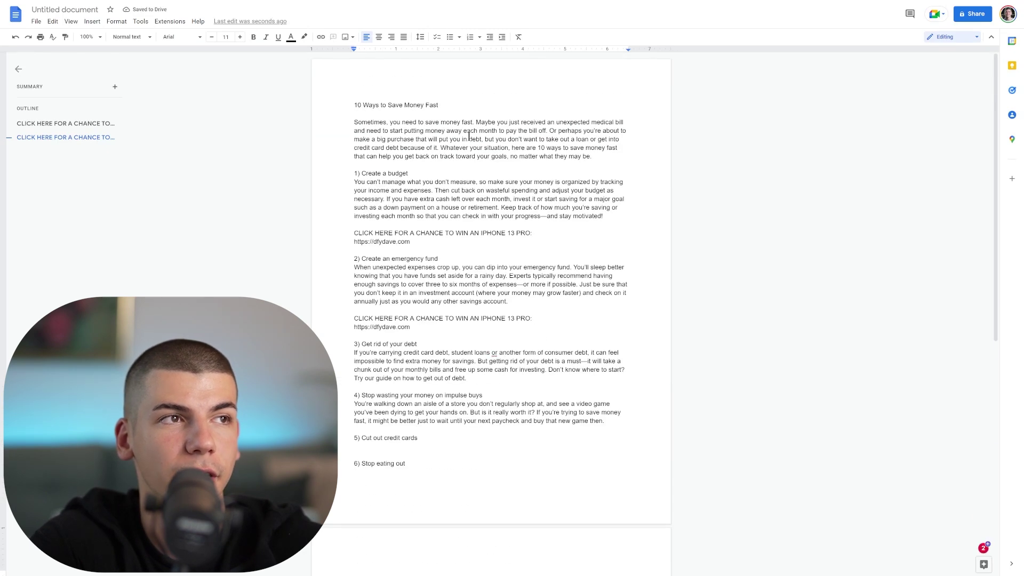
- Make the title "10 Ways to Save Money Fast" bold and set its font size to 18
drag(457, 105, 341, 101)
click(254, 37)
click(240, 36)
click(240, 36)
click(240, 37)
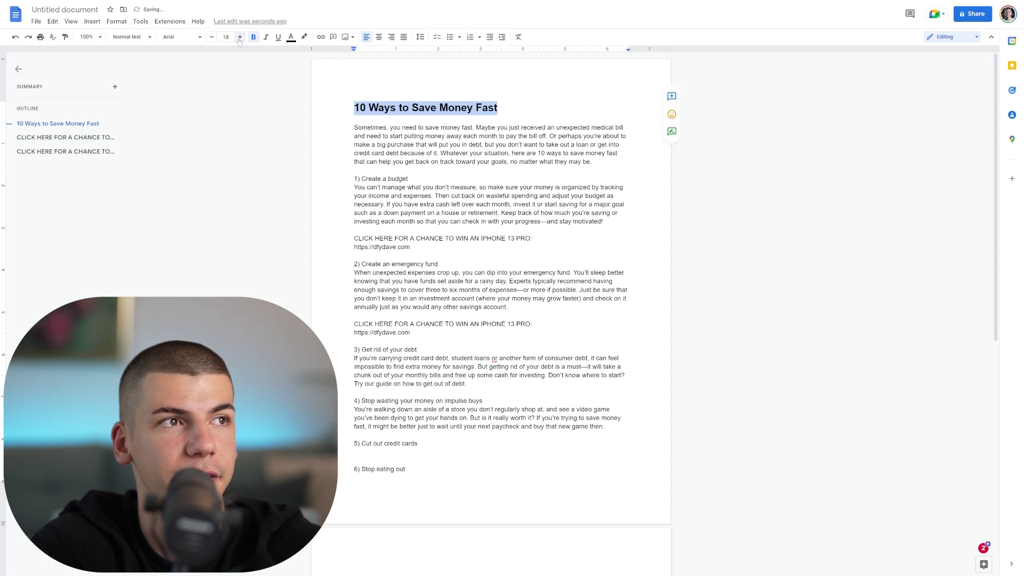
click(590, 119)
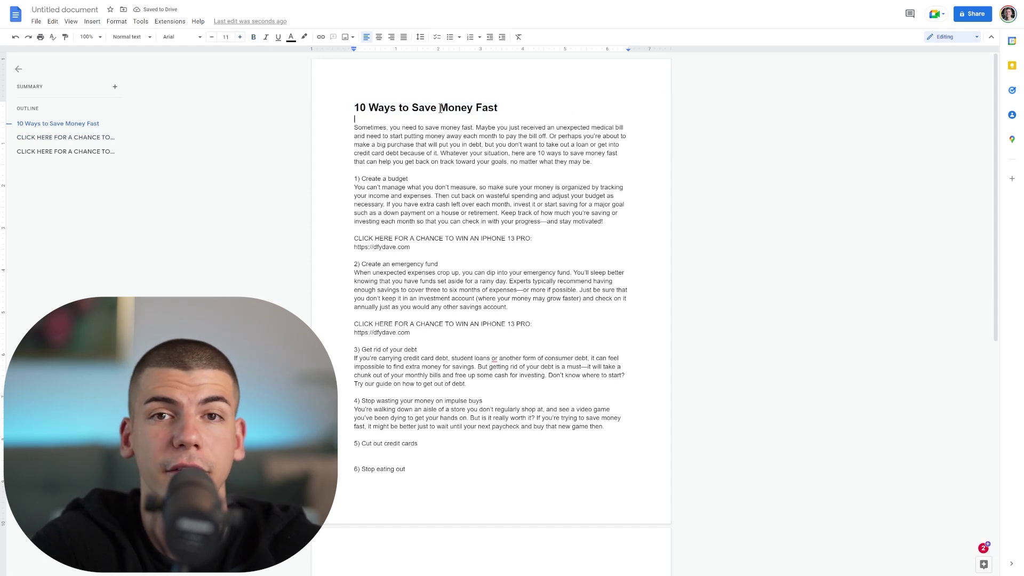
drag(411, 248, 331, 249)
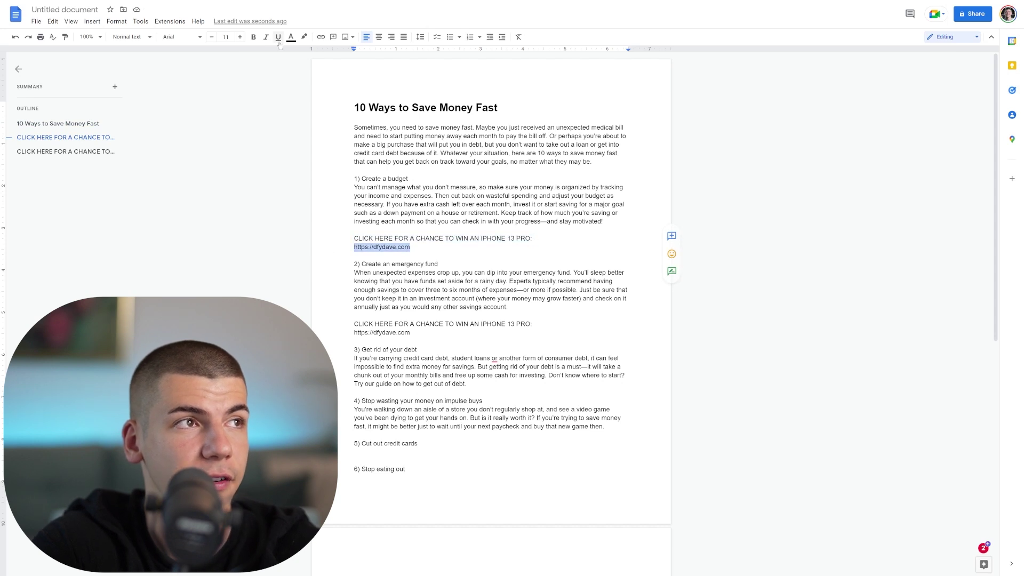
click(320, 38)
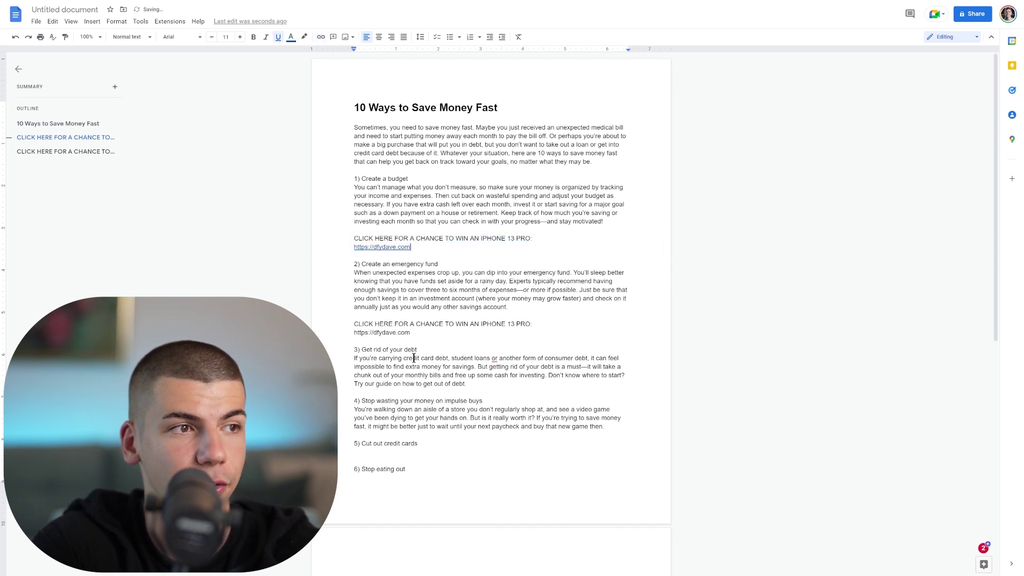
drag(410, 333, 358, 331)
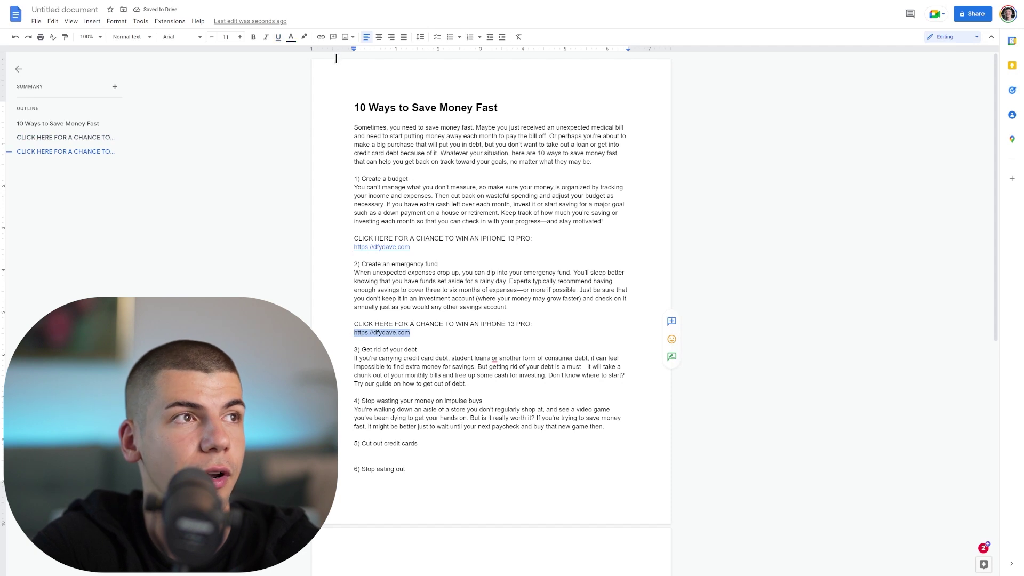
click(320, 37)
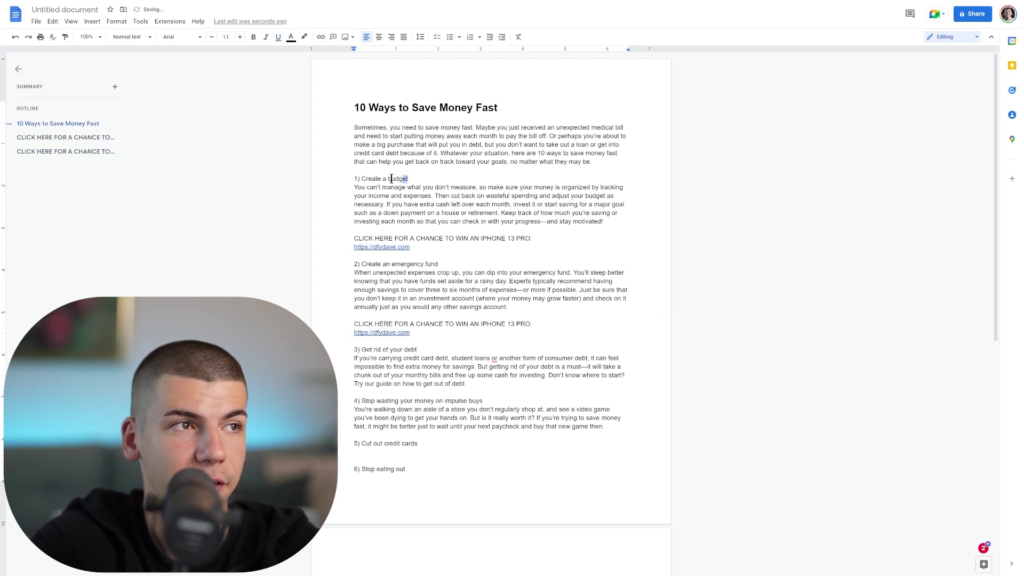
- Bold the section headings "1) Create a budget", "2) Create an emergency fund" and "3) Get rid of your debt"
drag(392, 179, 353, 179)
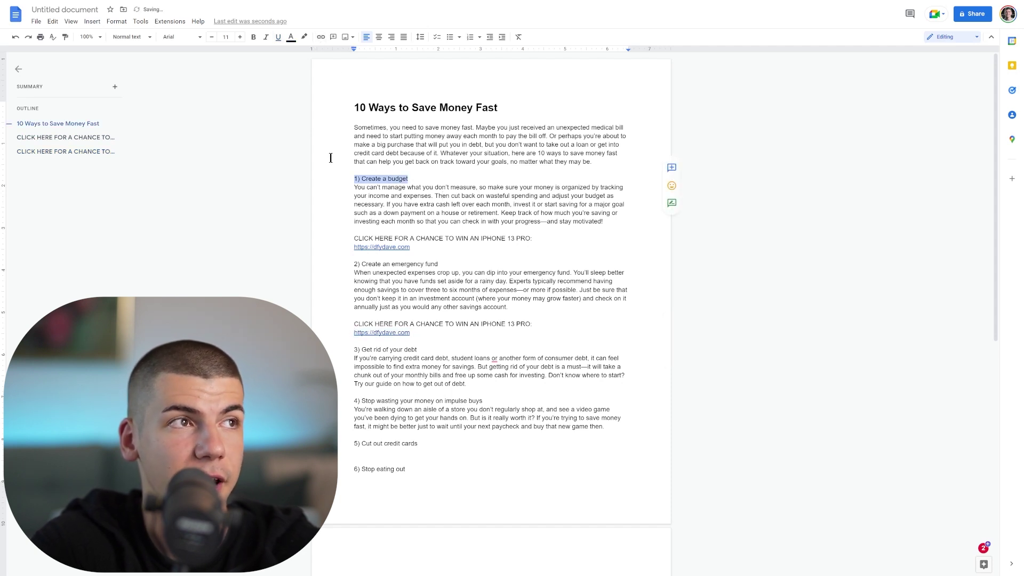
click(253, 37)
drag(442, 266, 343, 263)
click(254, 36)
drag(417, 350, 360, 351)
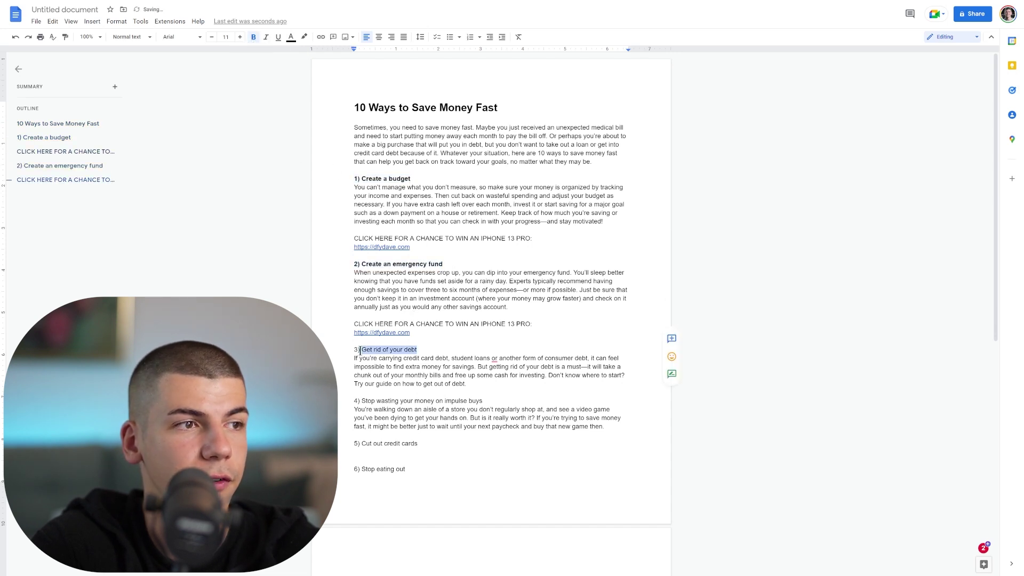
click(254, 37)
click(469, 169)
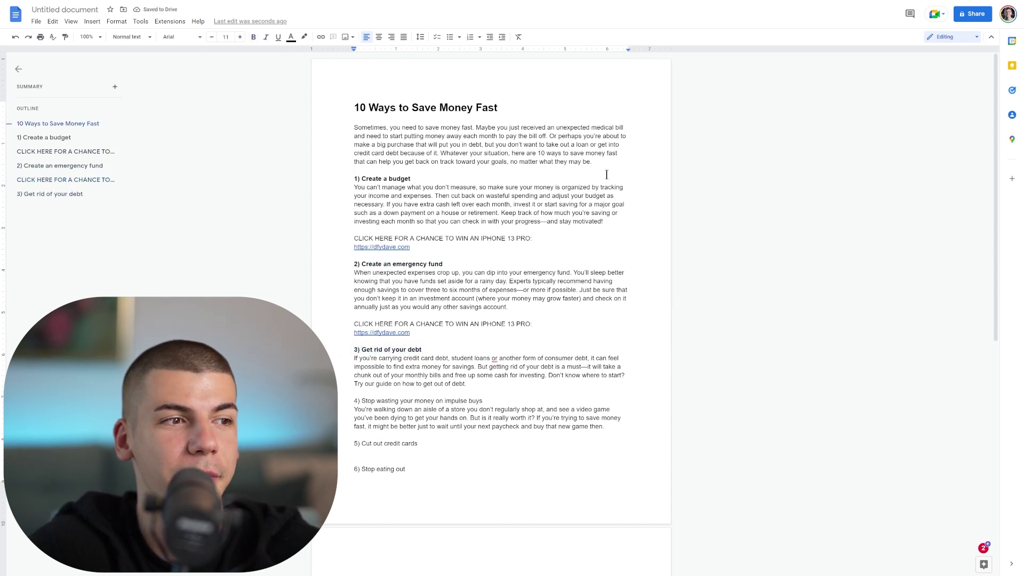
- Download the formatted blog post document as a file
scroll(606, 240, down, 3)
scroll(611, 260, up, 3)
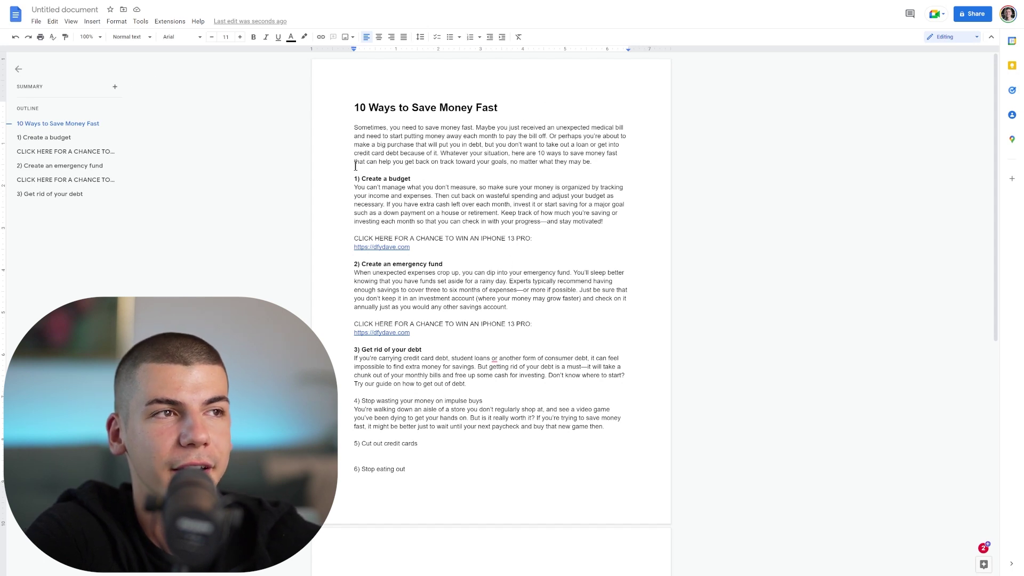
click(43, 22)
mouse_move(166, 121)
click(209, 161)
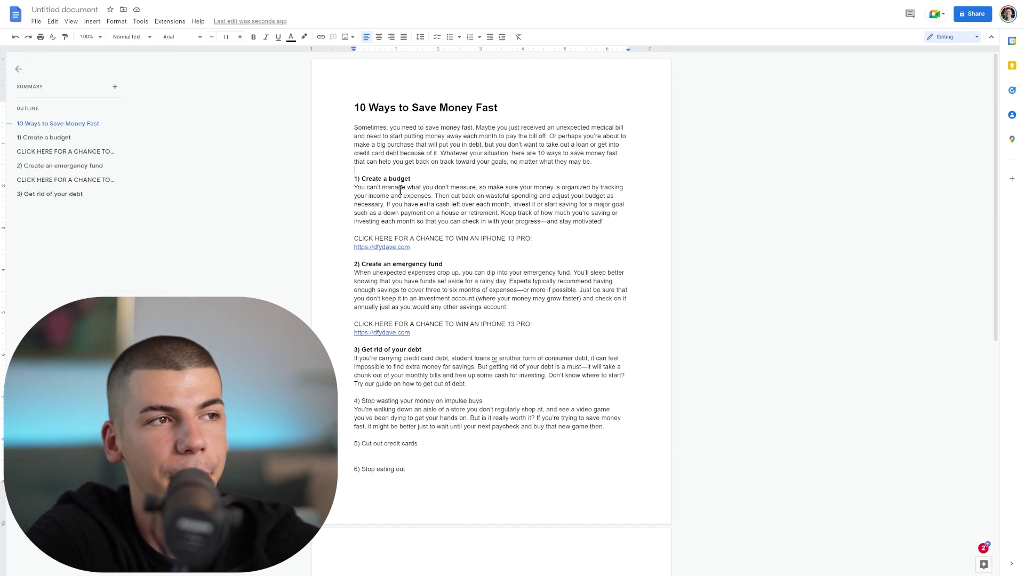